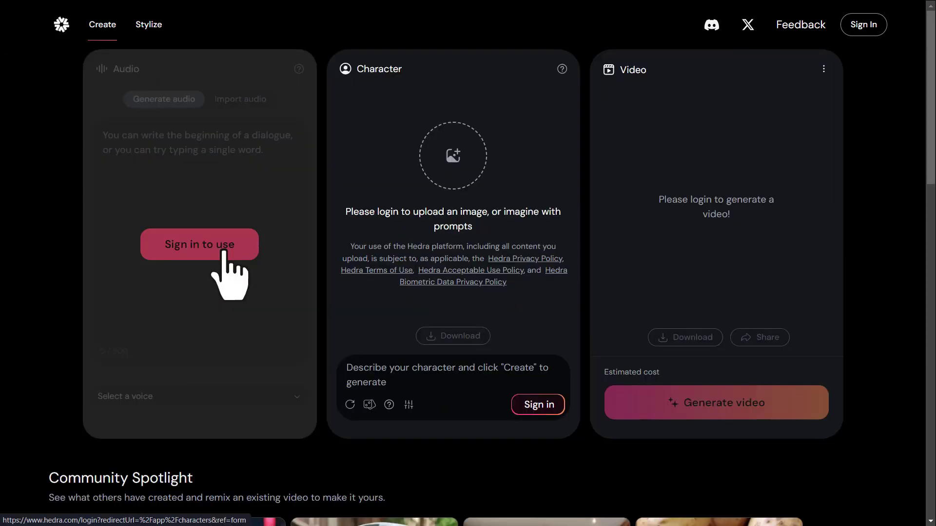
- Create a new Hedra account with Google login, accepting the terms, age and email agreements
click(224, 249)
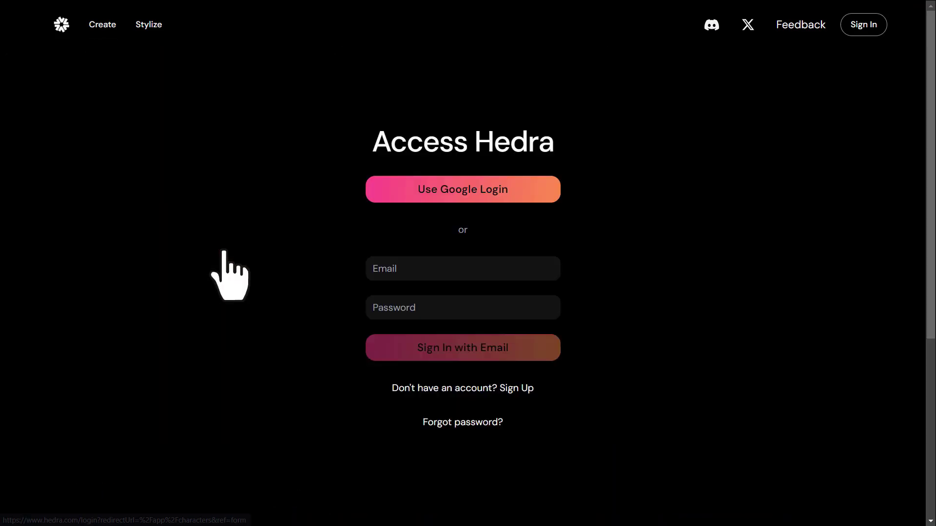
click(436, 191)
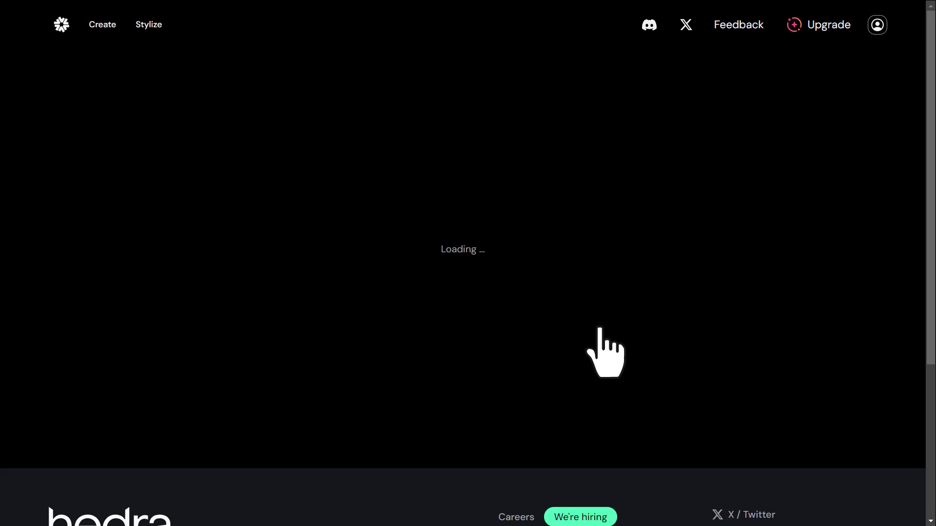
click(277, 206)
click(277, 250)
click(283, 277)
click(484, 345)
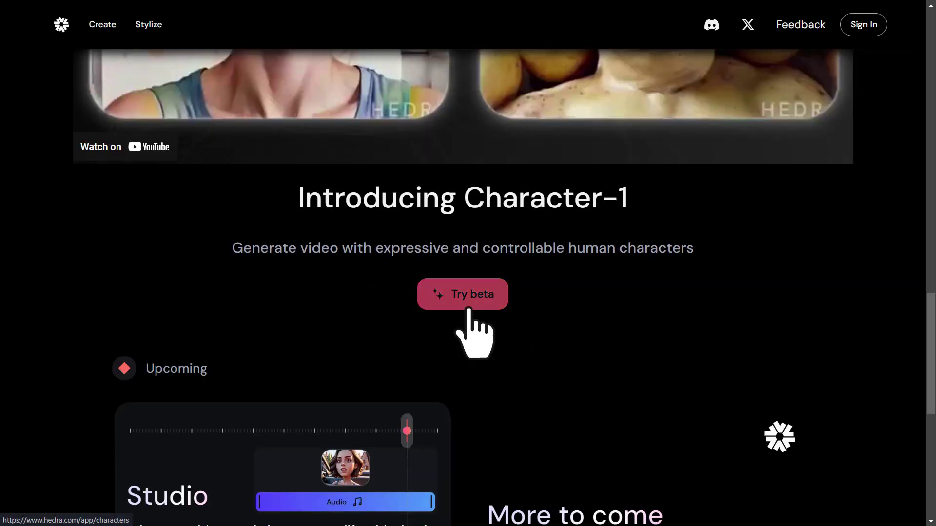
- Enter the beta Create workspace and look over the page
click(468, 310)
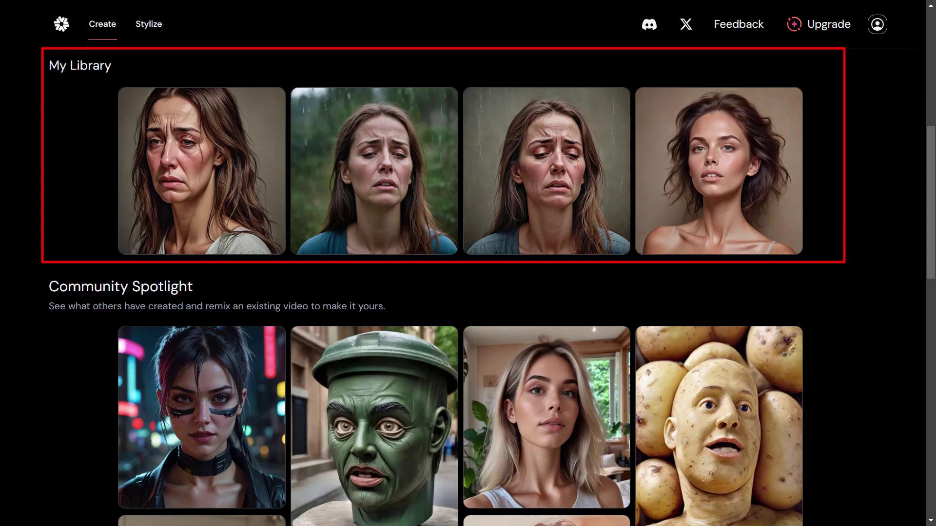
scroll(464, 314, down, 4)
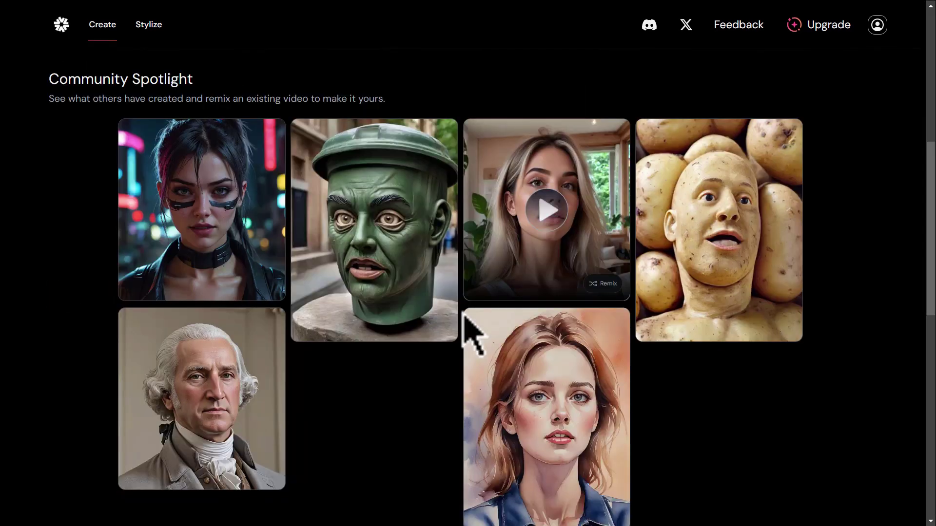
scroll(473, 341, up, 8)
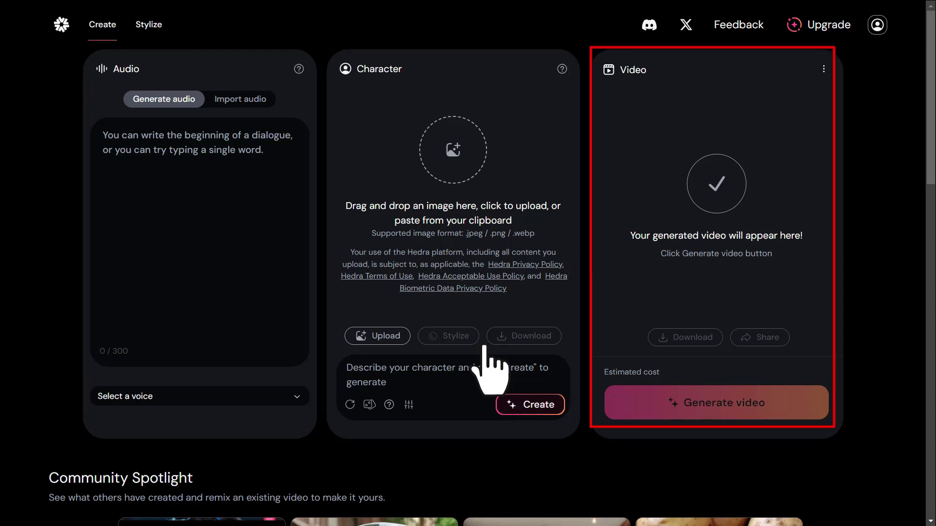
- Import avat.wav from Downloads as the audio, play it, then show the text-to-speech options
click(233, 102)
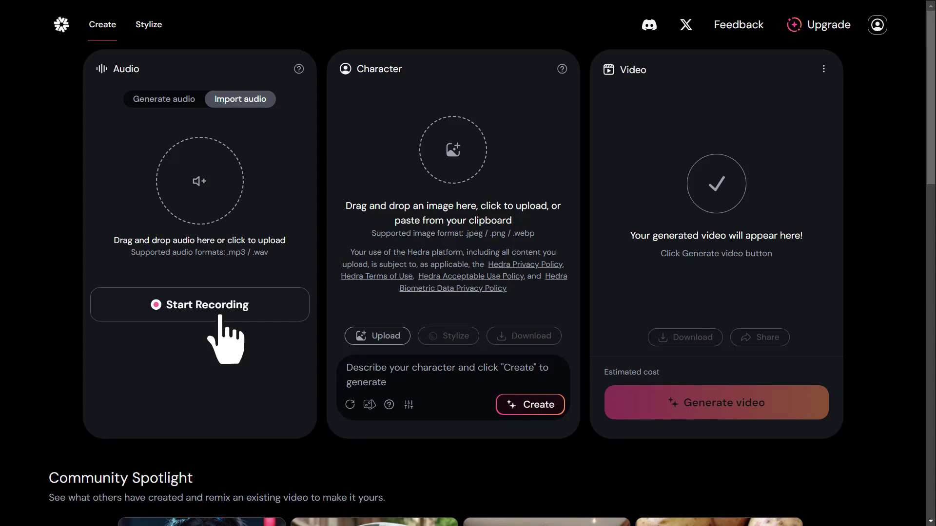
click(199, 203)
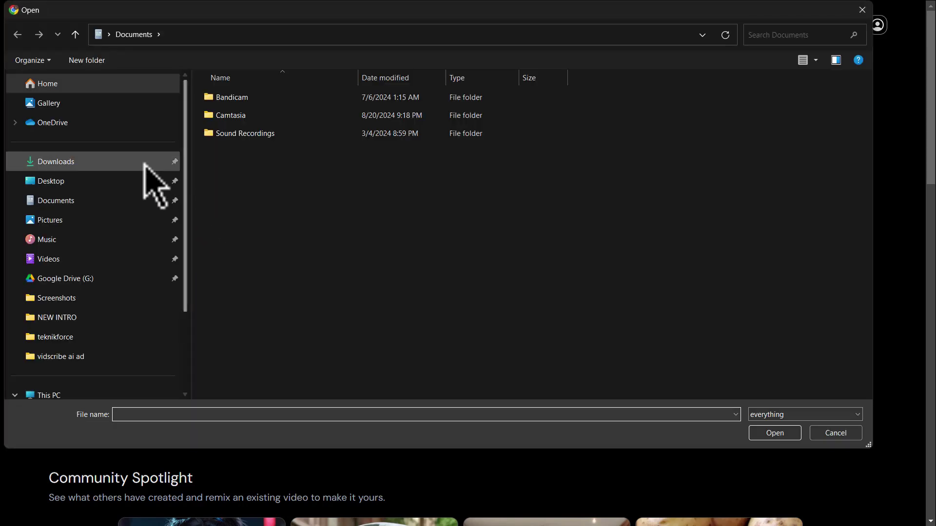
click(126, 162)
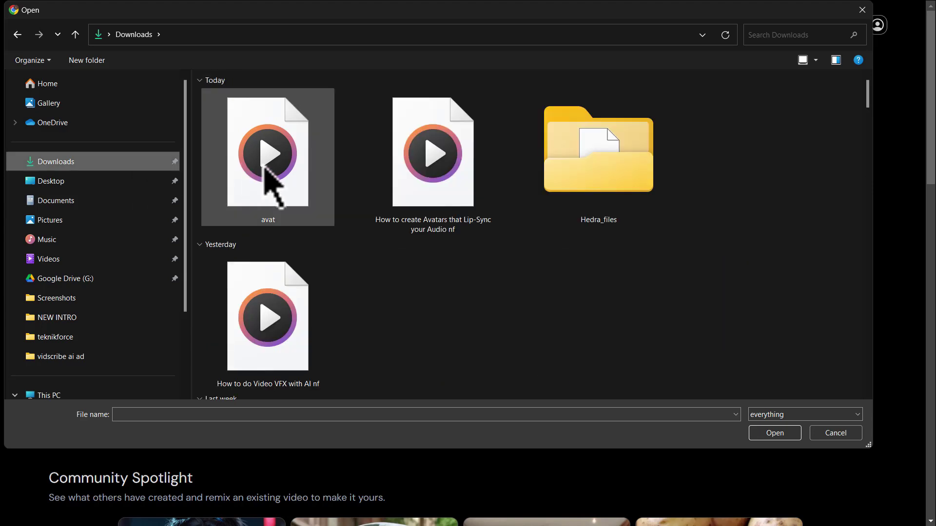
double_click(269, 185)
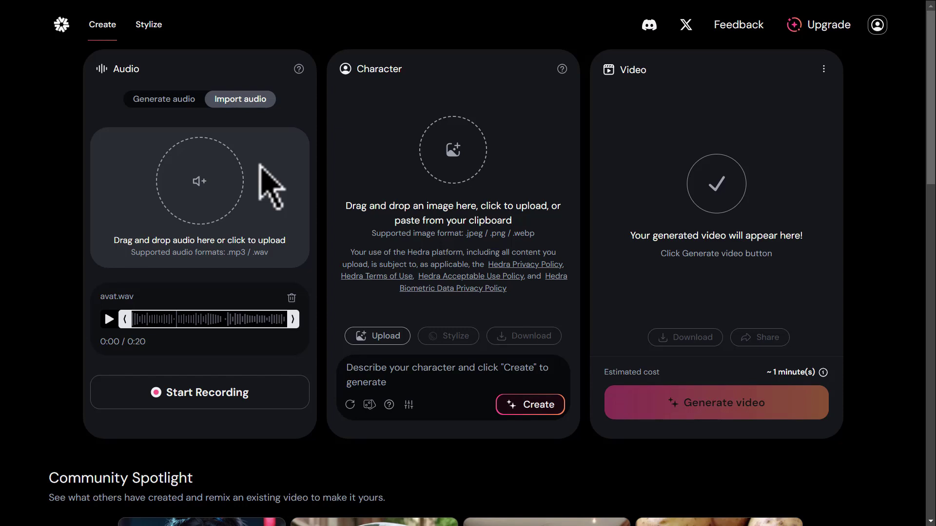
click(108, 319)
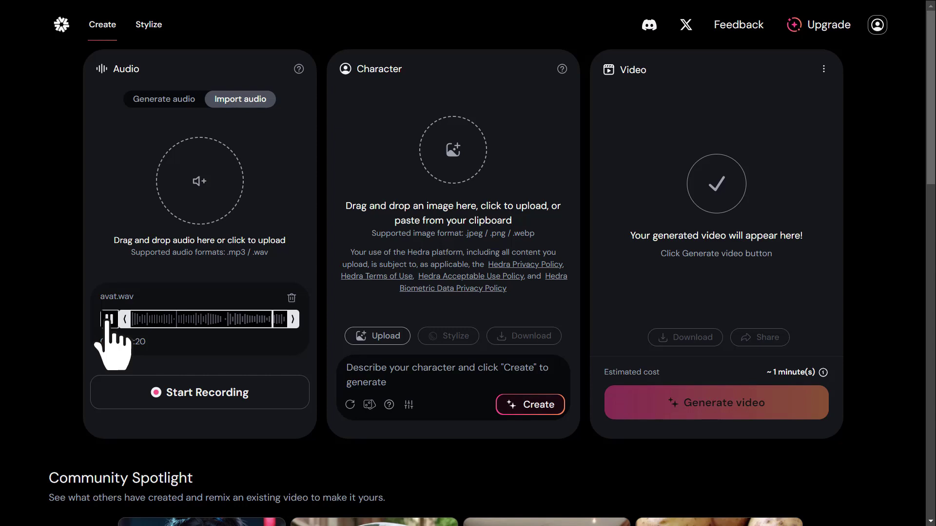
click(163, 99)
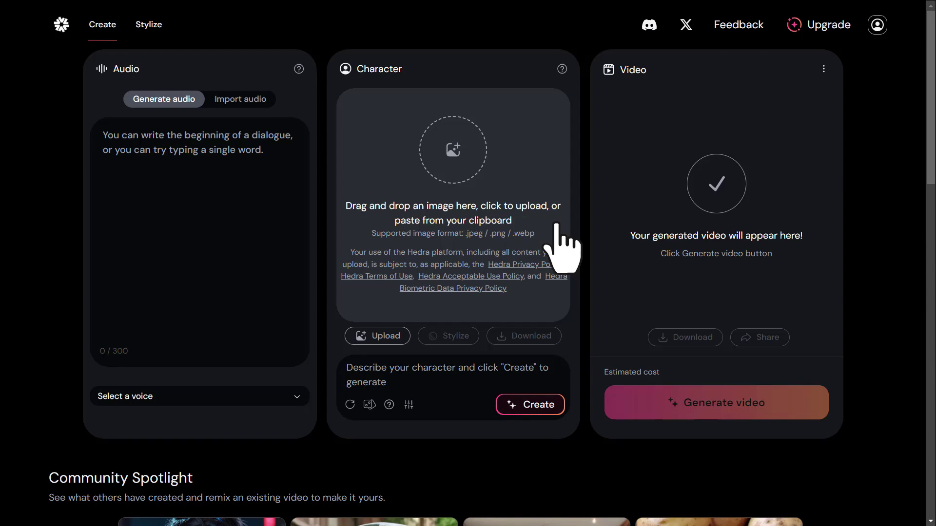
- Upload the woman's portrait as the character after giving consent, and generate the video
click(467, 177)
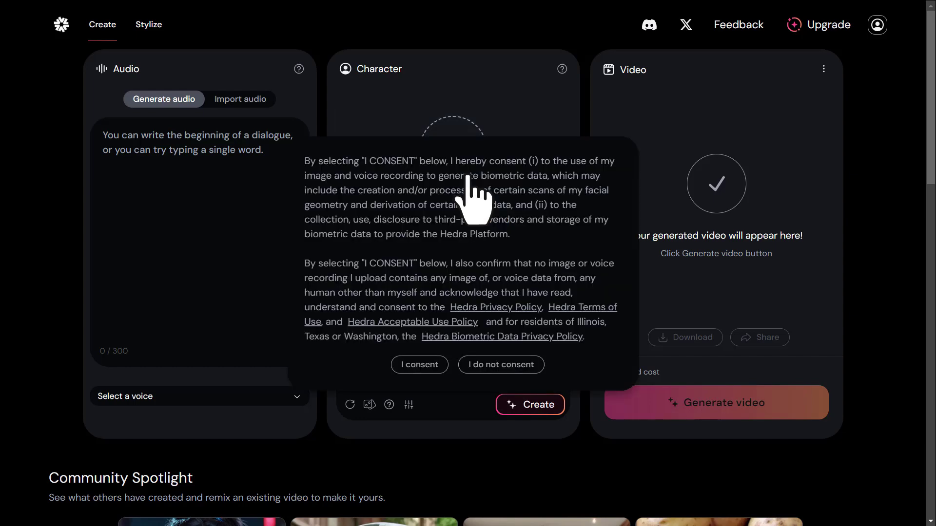
click(437, 364)
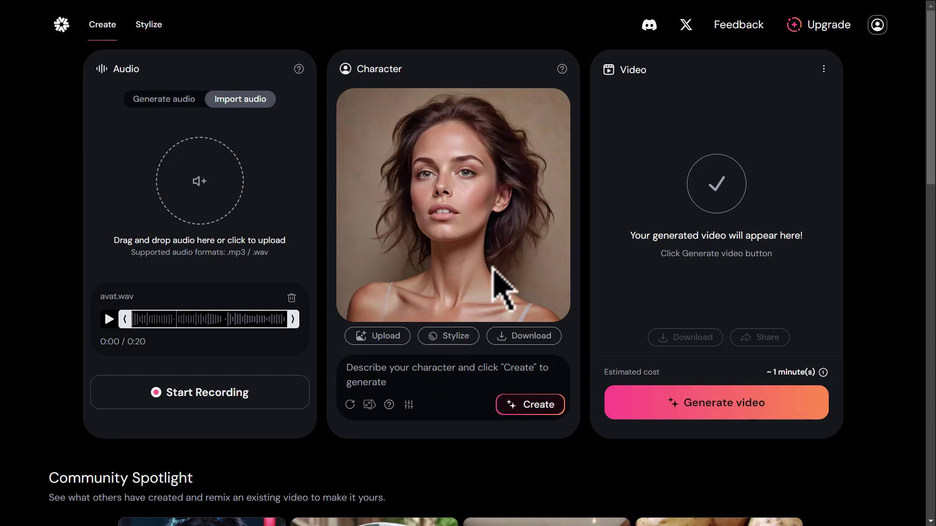
click(720, 418)
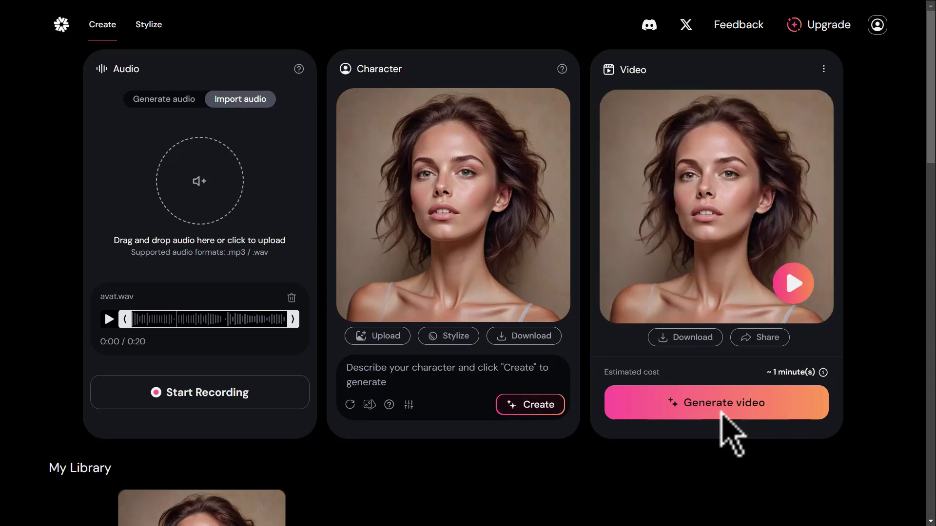
- Play and download the avat video, then paste the 'Nothing hurts more…' line as the script
click(793, 285)
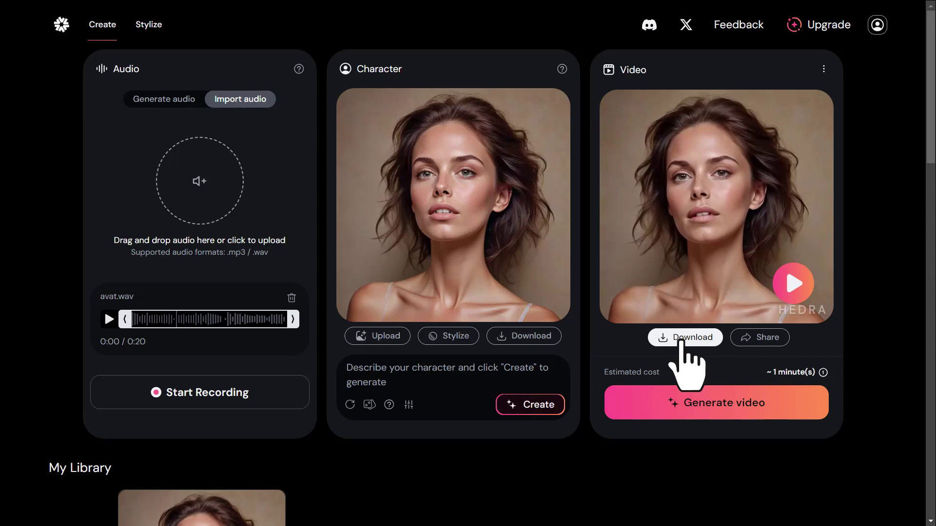
click(176, 98)
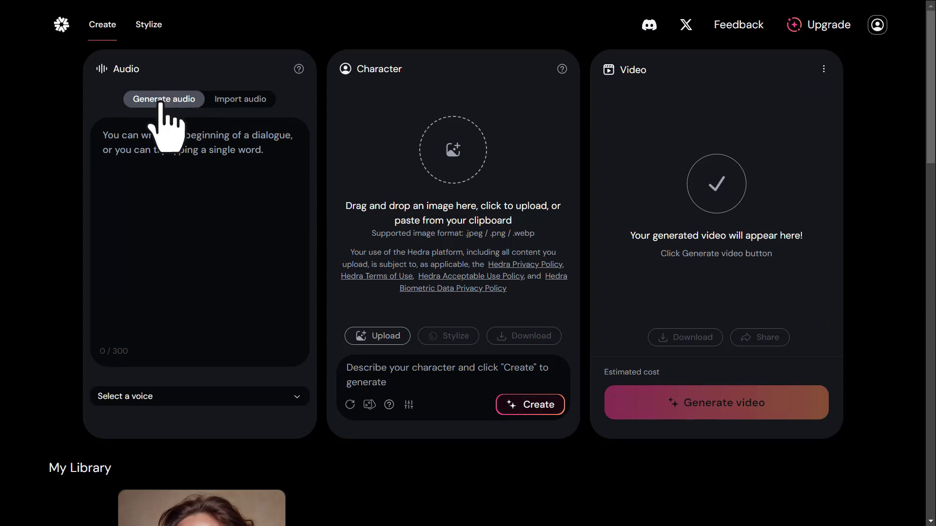
click(170, 169)
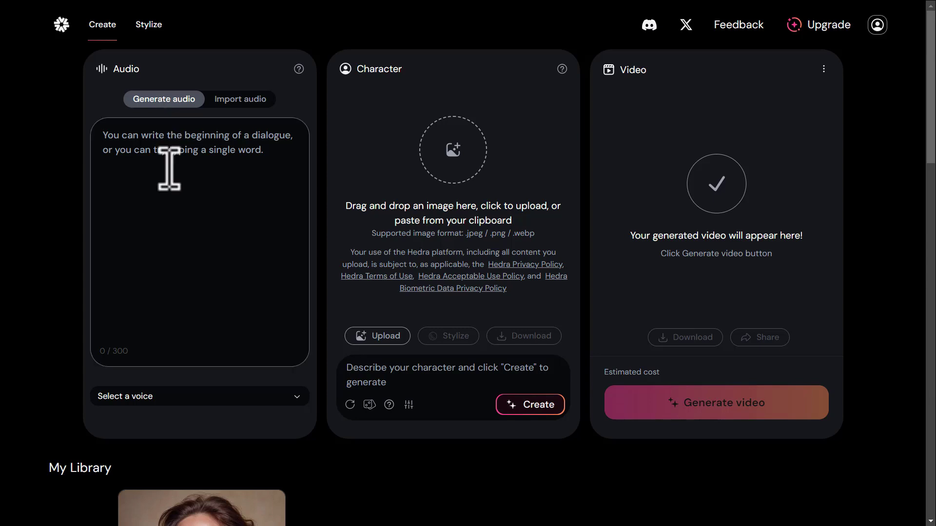
text(Nothing hurts more than being disappointed by the one person who you thought would never hurt you)
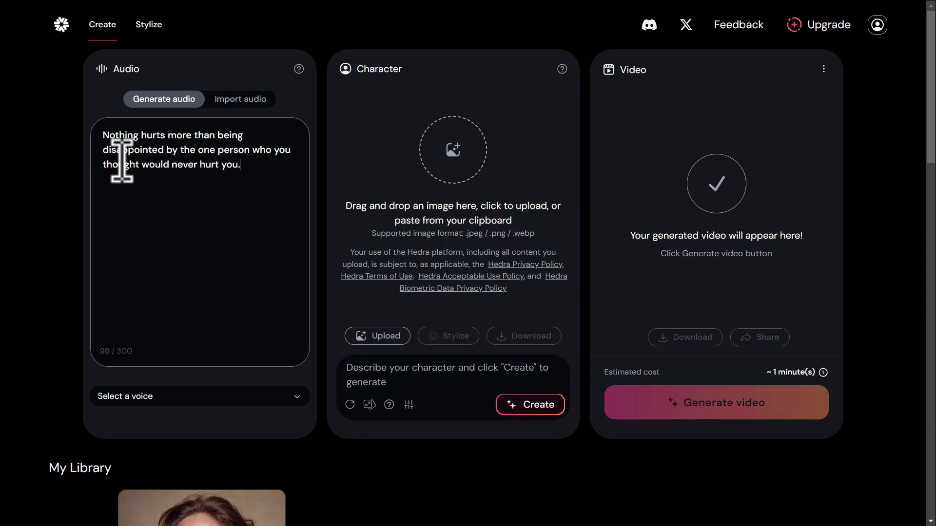
- Choose the Emily voice and preview the script spoken in it
click(195, 399)
scroll(249, 215, down, 3)
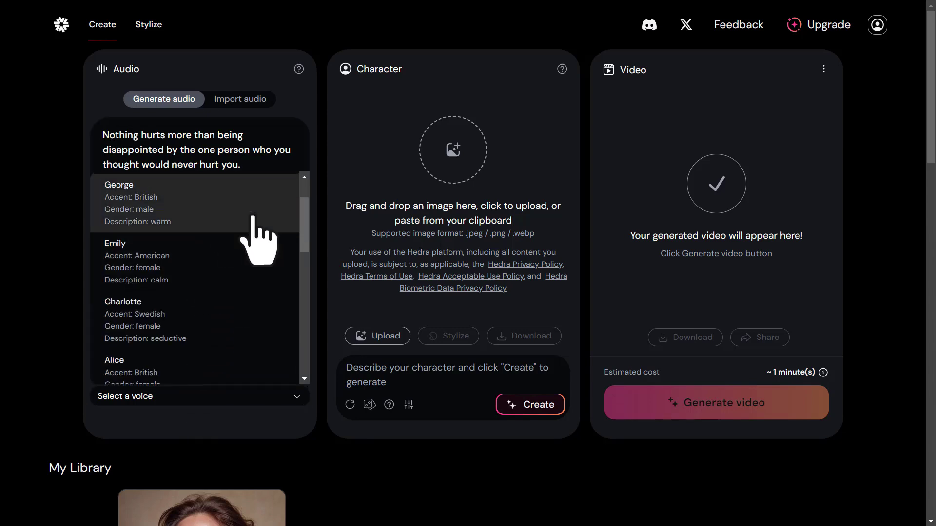
scroll(273, 278, down, 2)
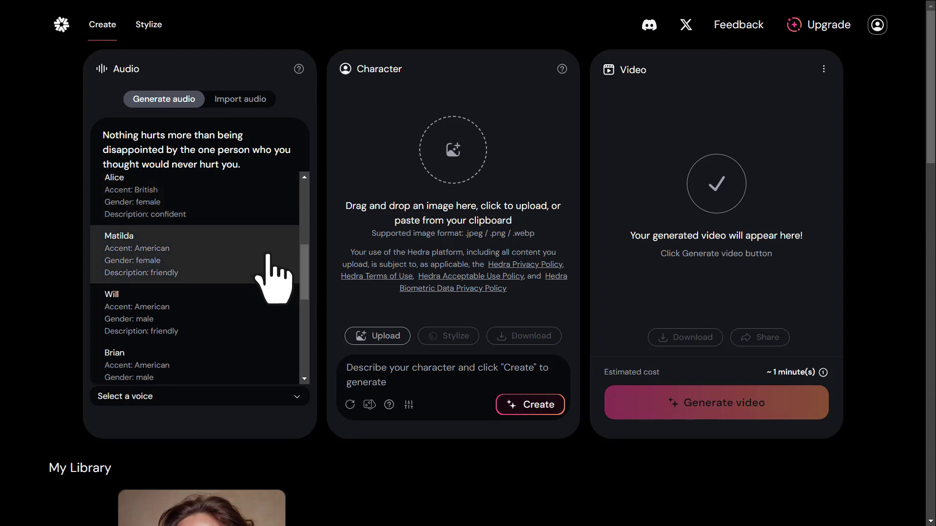
scroll(210, 324, up, 5)
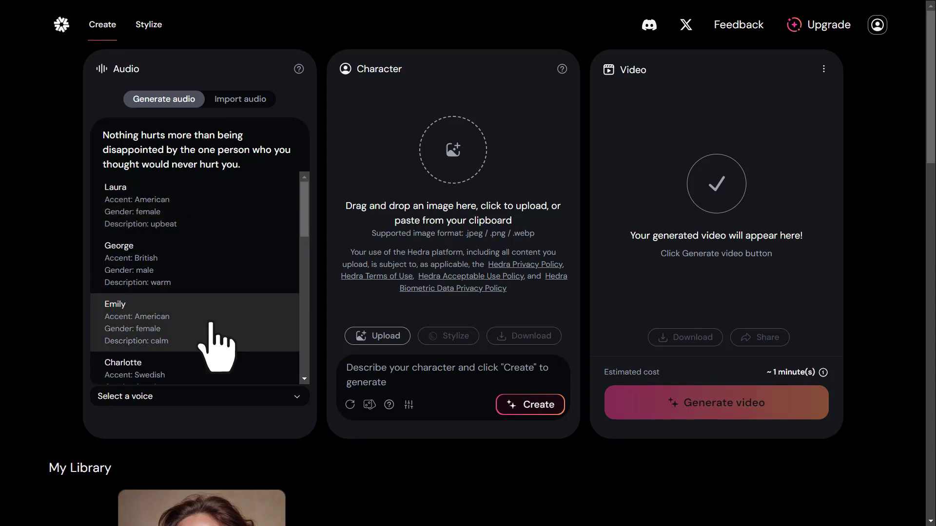
click(211, 324)
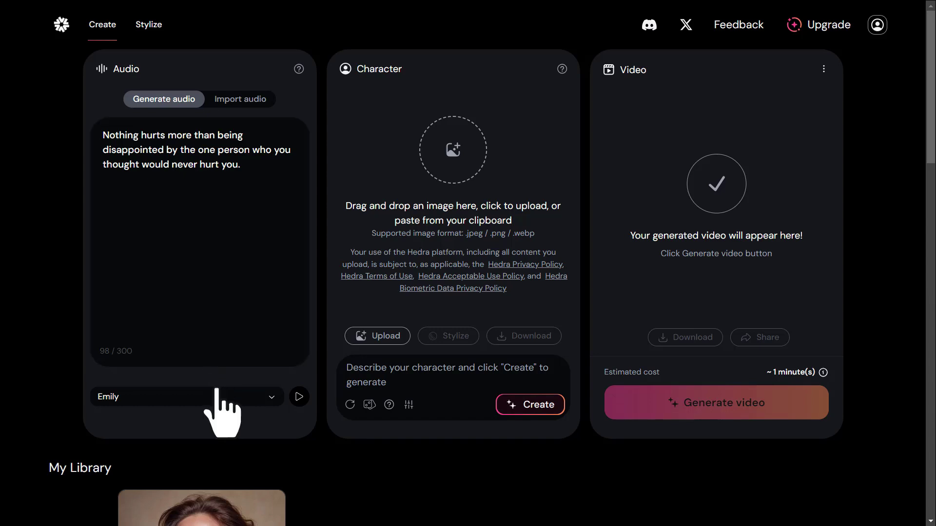
click(299, 398)
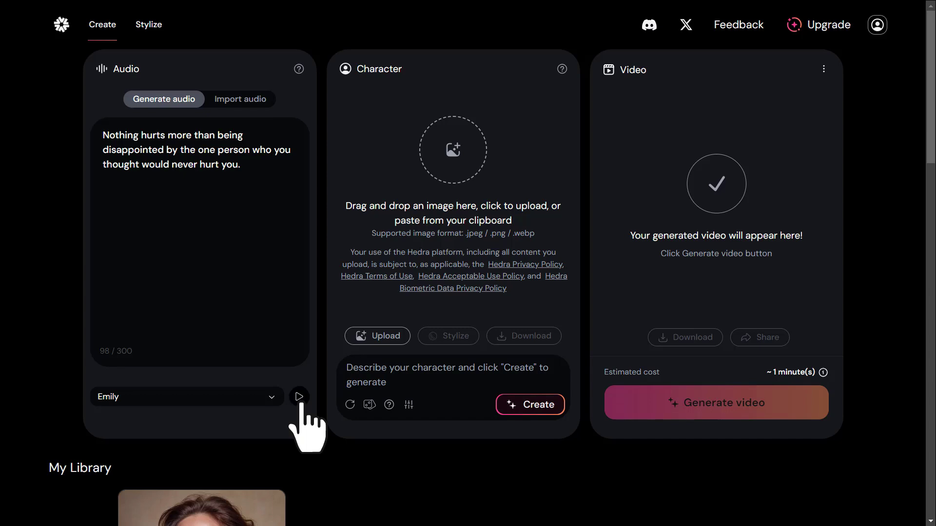
- Browse the voice list again, keeping Emily as the voice
click(252, 395)
scroll(163, 292, down, 3)
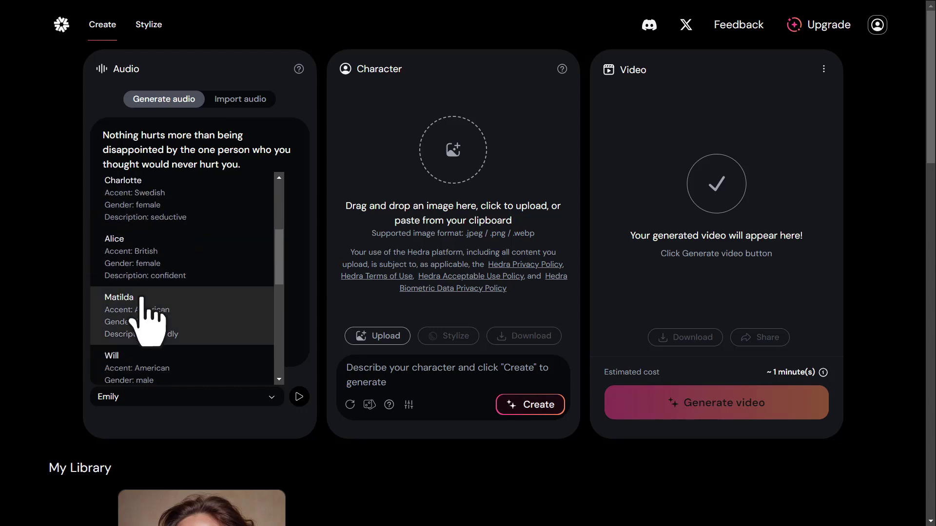
scroll(197, 299, up, 2)
click(427, 375)
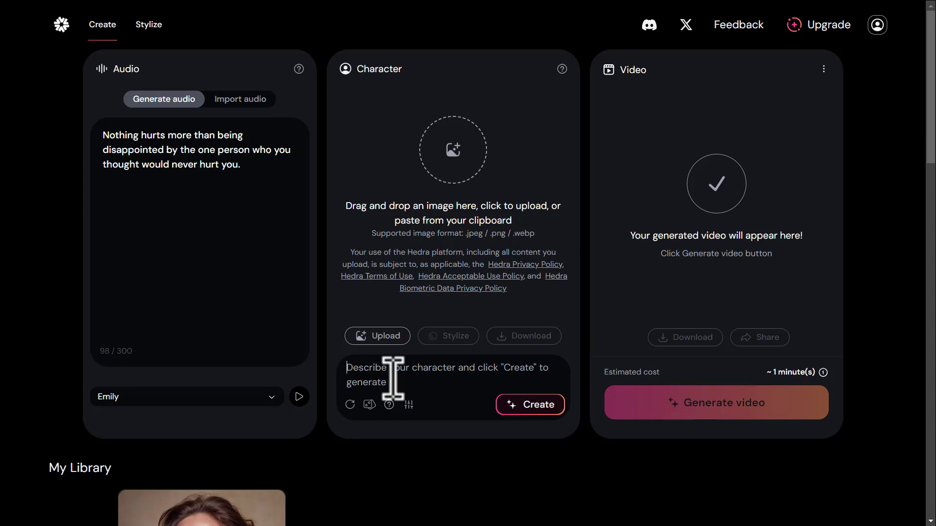
- Generate a character portrait from the prompt 'A sad woman weeping'
text(A sad woman )
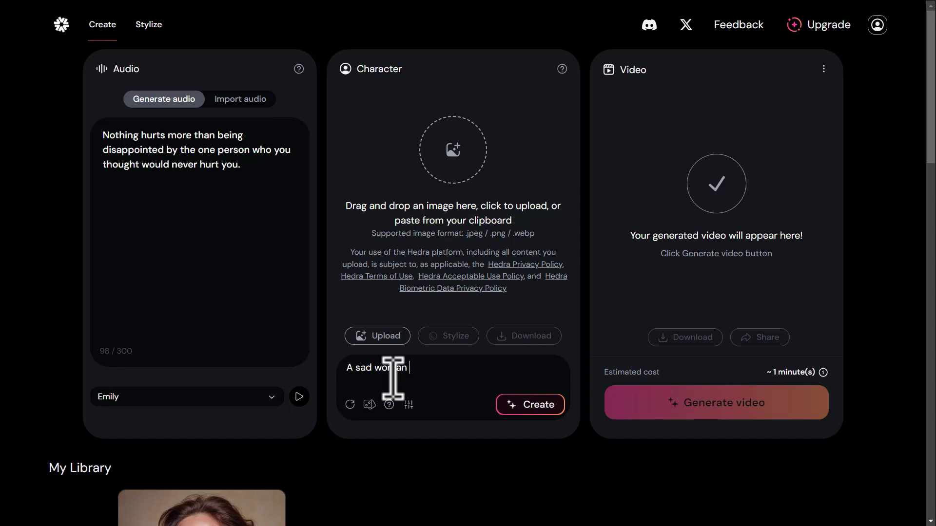
text(weeping)
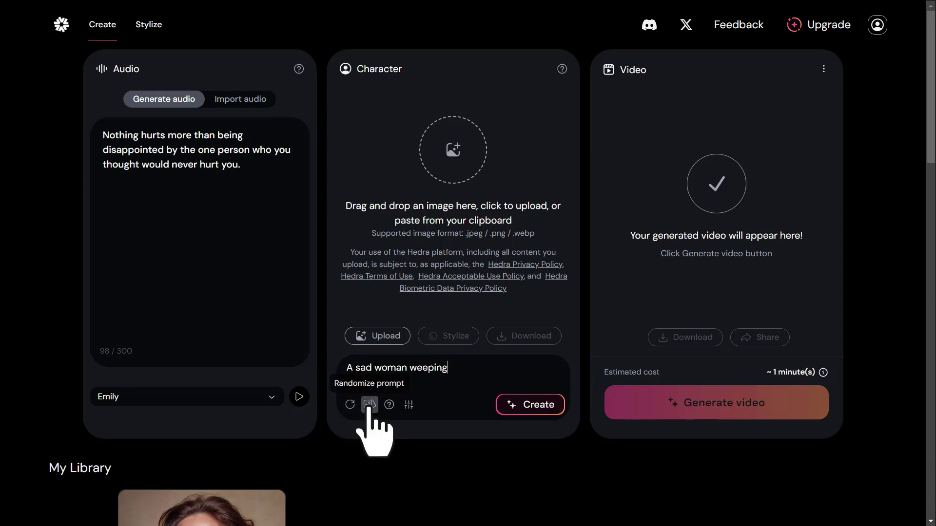
click(408, 406)
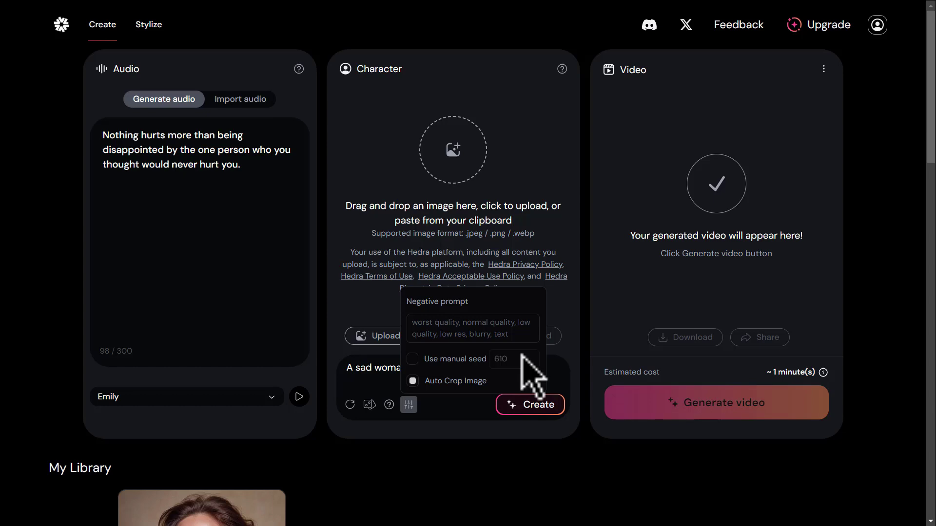
click(560, 372)
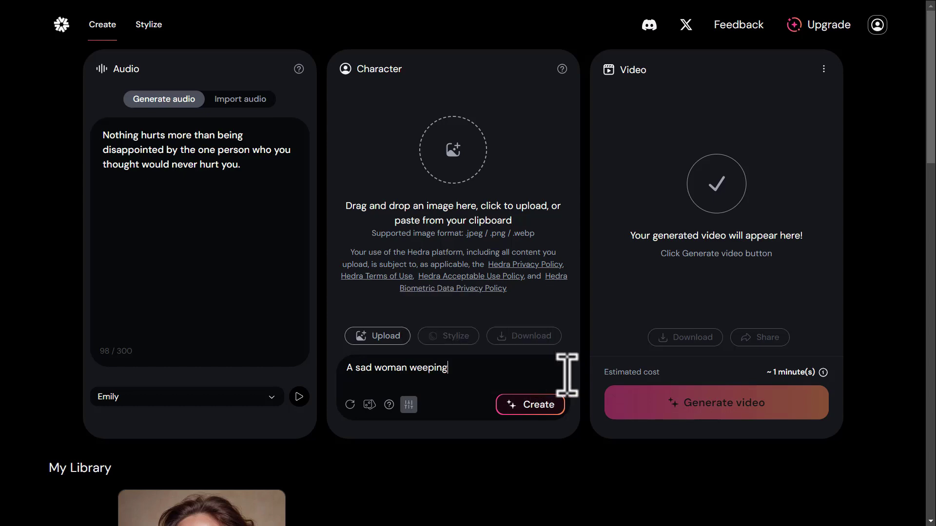
click(520, 406)
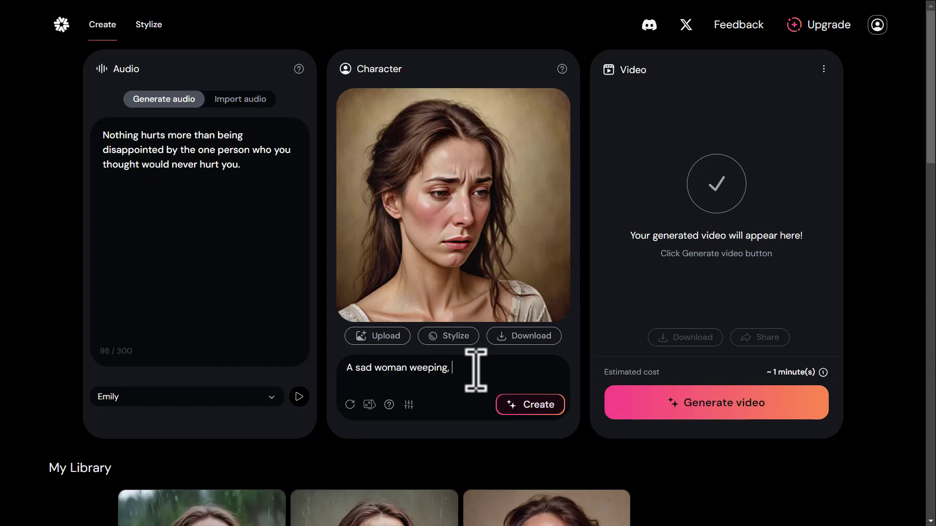
- Regenerate the portrait as 'A sad woman weeping, realistic' and generate the Emily-voiced video
text(realistic)
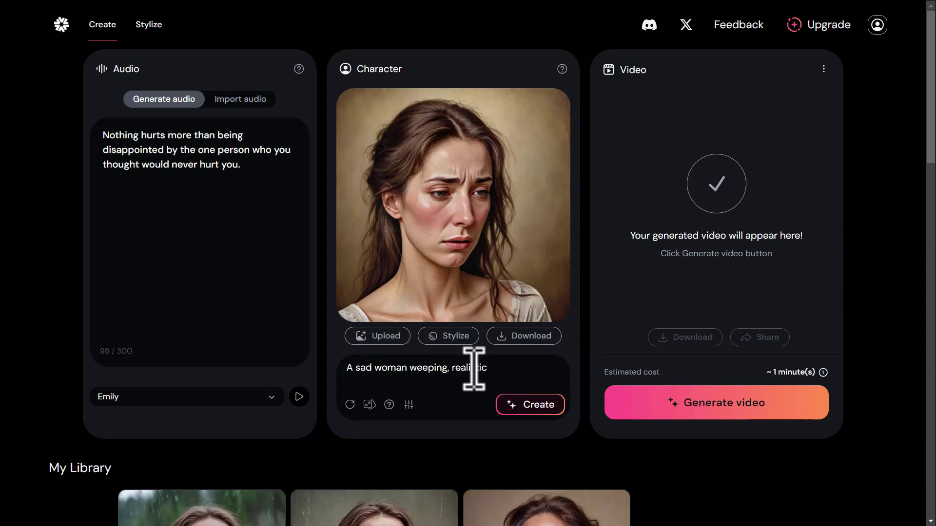
click(524, 406)
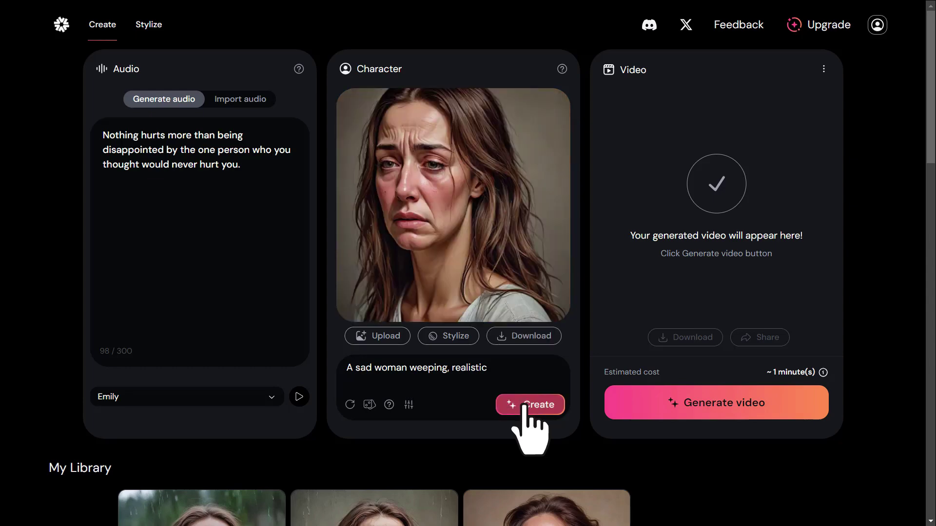
click(693, 404)
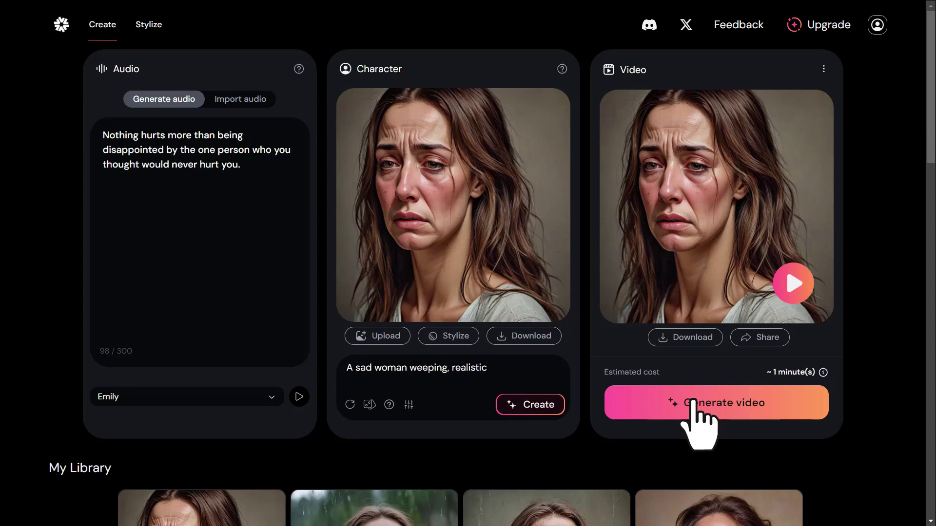
click(799, 291)
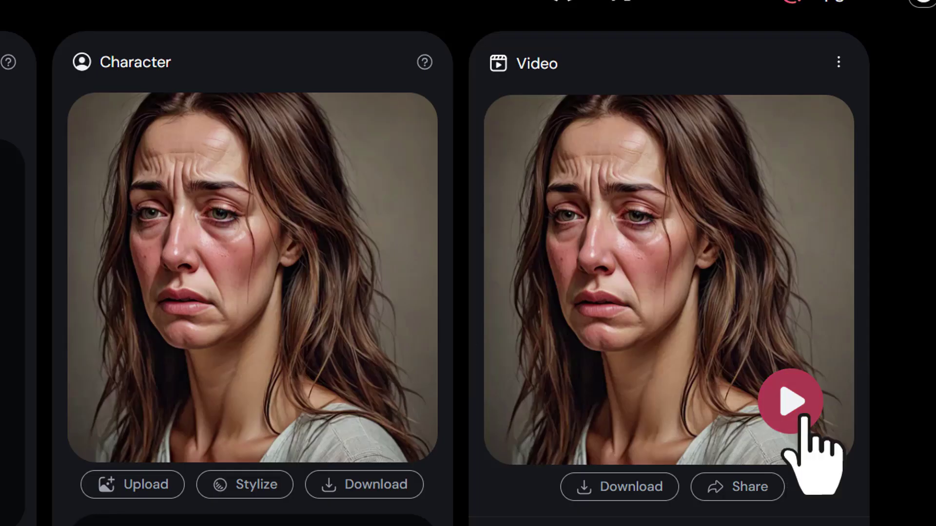
- Replay the weeping-woman video, then scroll the Voisi AI voice toolkit page
click(793, 283)
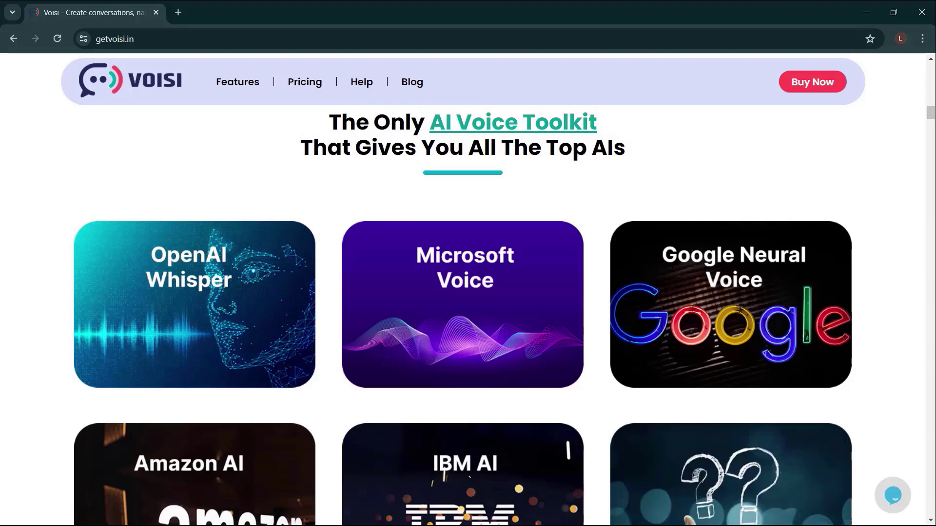
scroll(463, 292, down, 2)
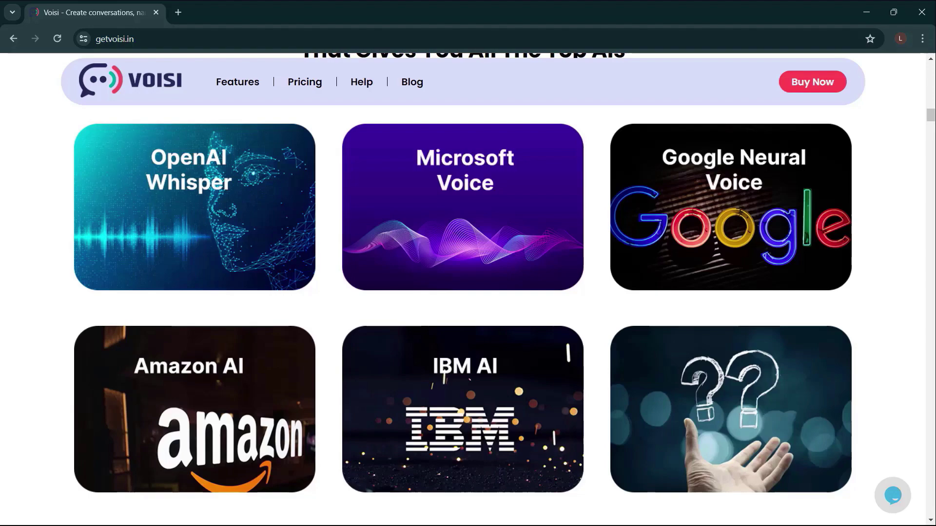